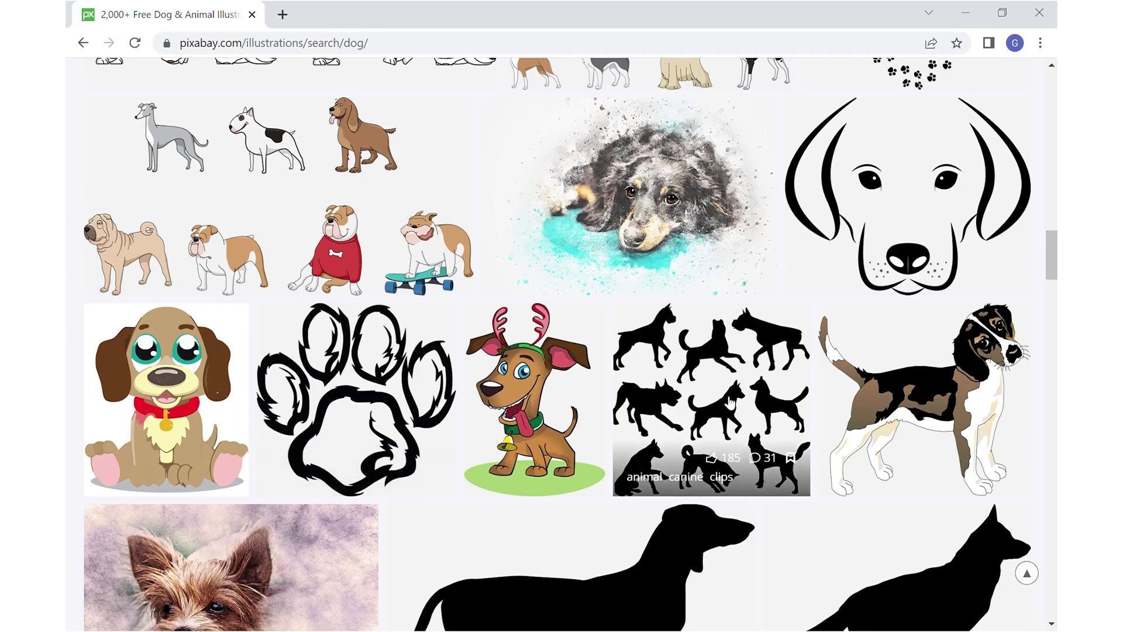
Browse the dog illustrations and open the black silhouette paw print image.
scroll(718, 396, down, 19)
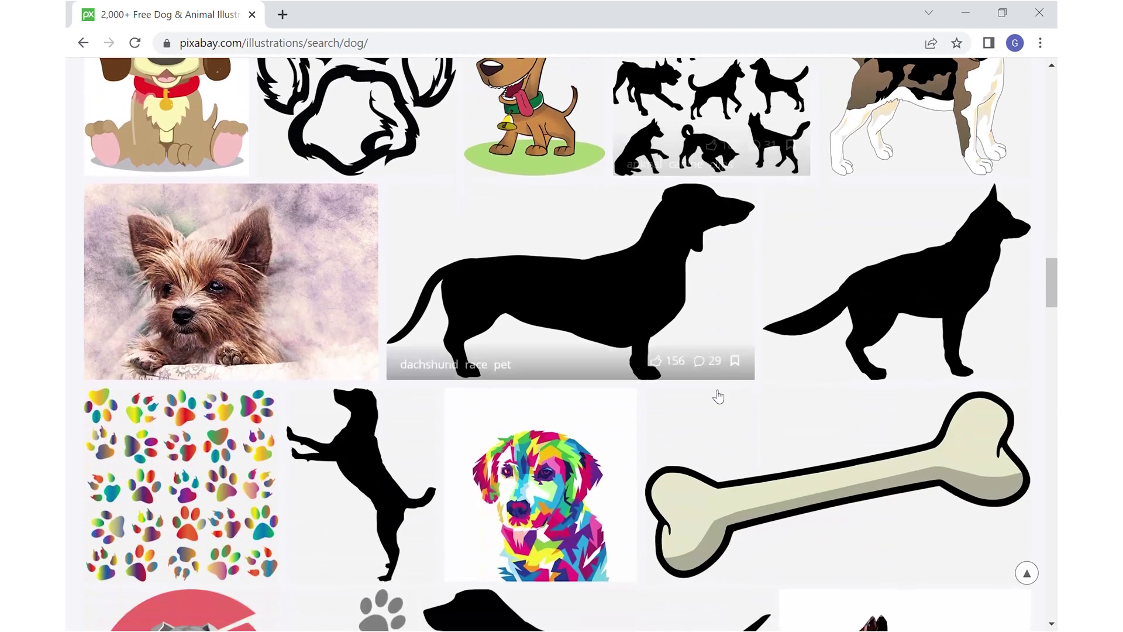
scroll(717, 393, down, 12)
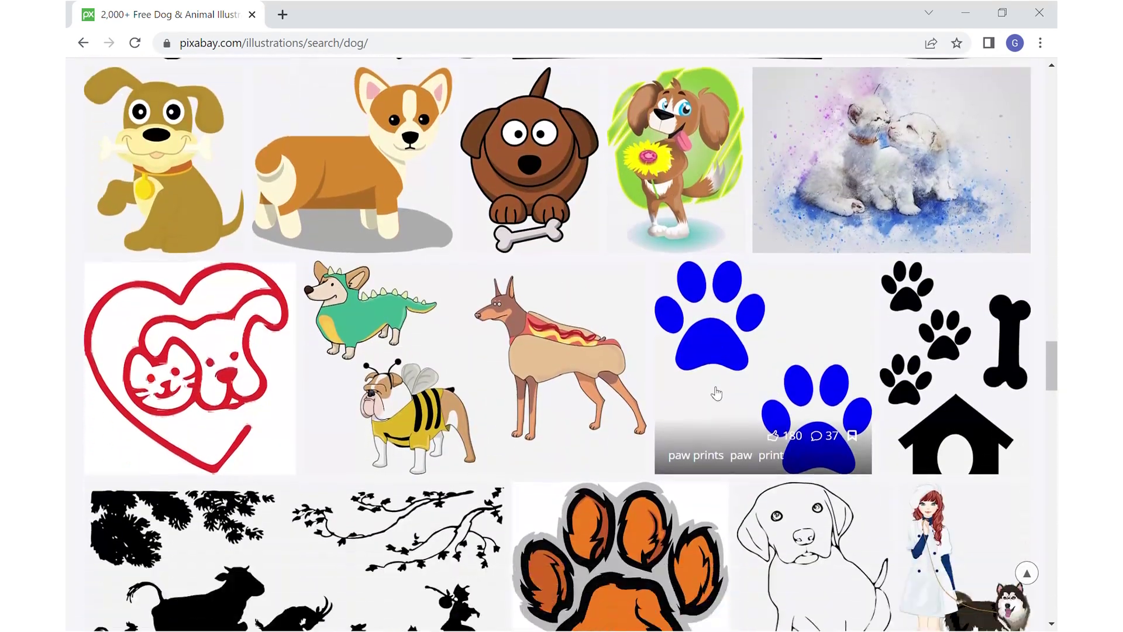
scroll(717, 393, down, 7)
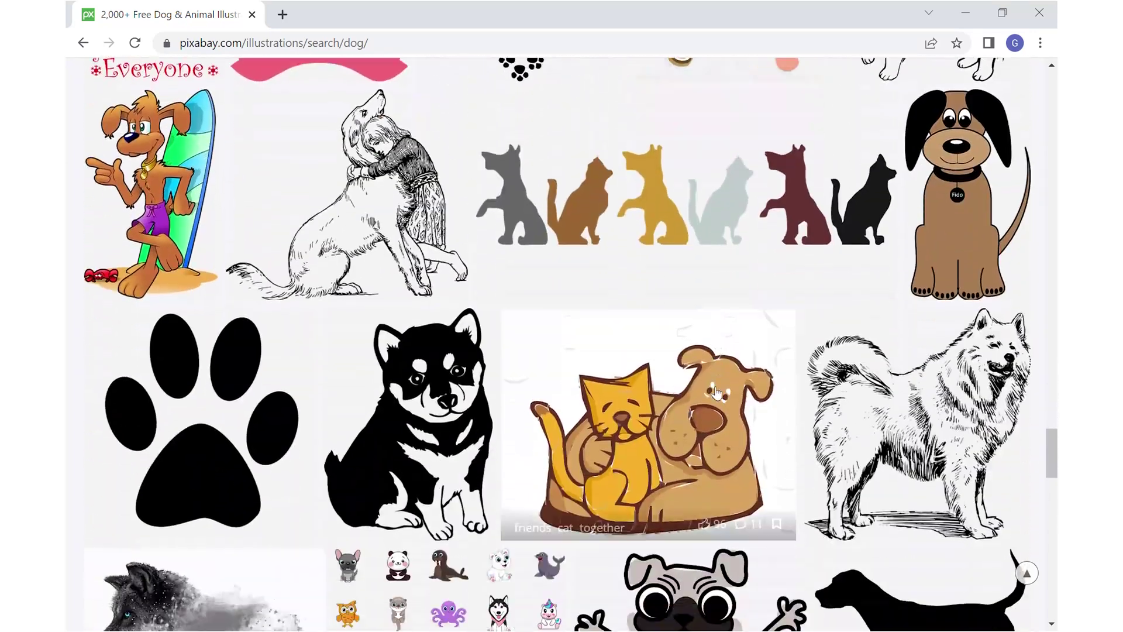
click(201, 408)
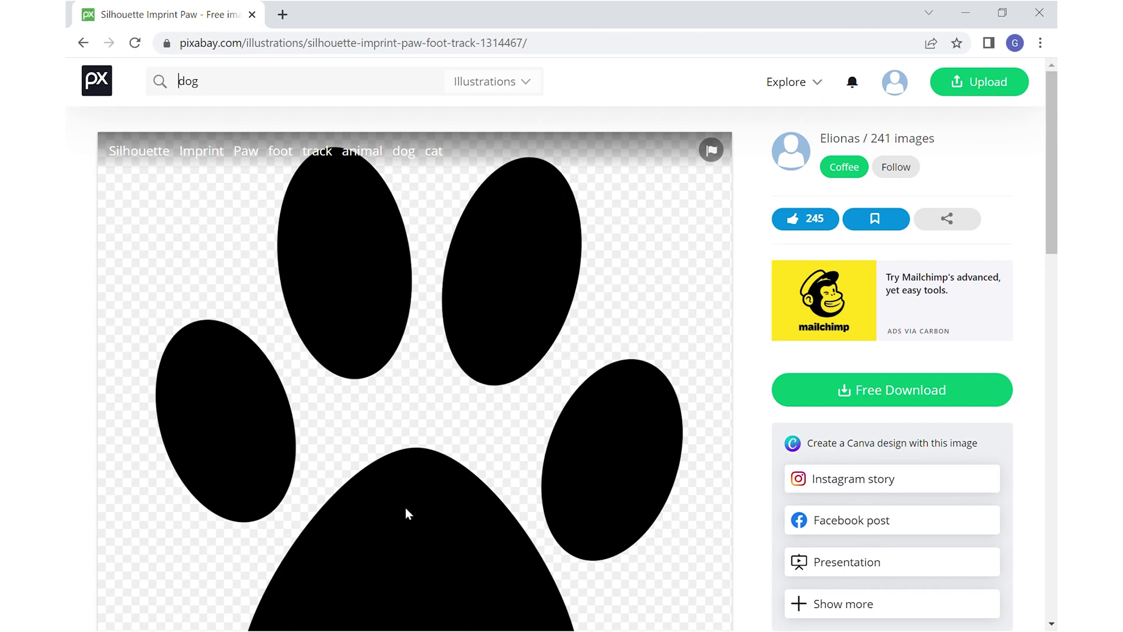
Download the paw print illustration as a 1920×1920 PNG.
scroll(406, 508, down, 4)
scroll(406, 509, up, 4)
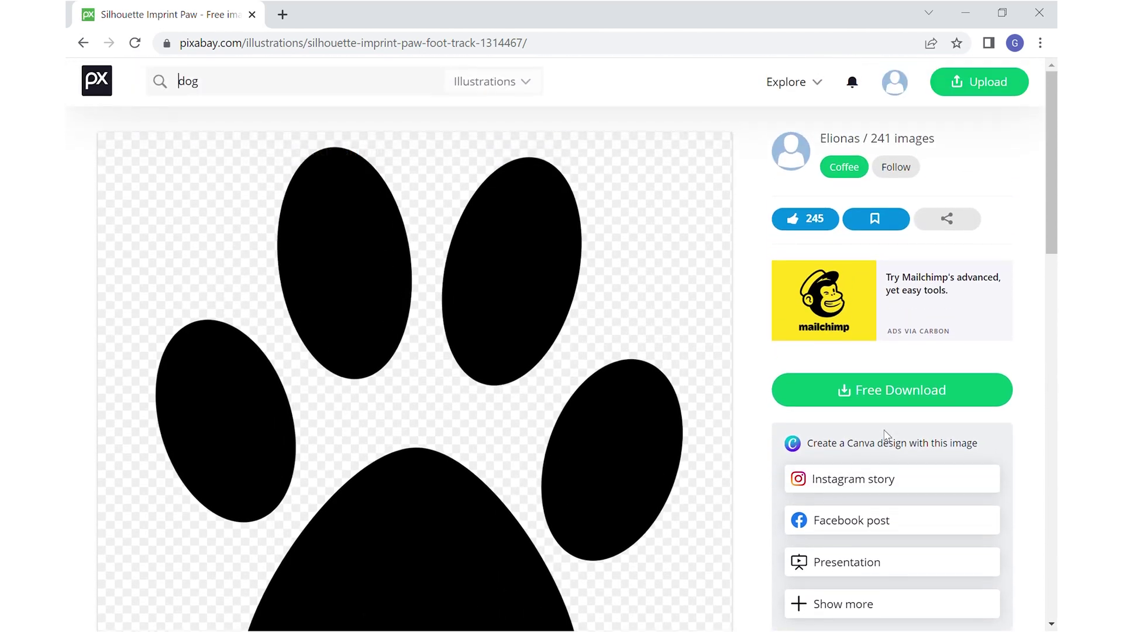
click(868, 395)
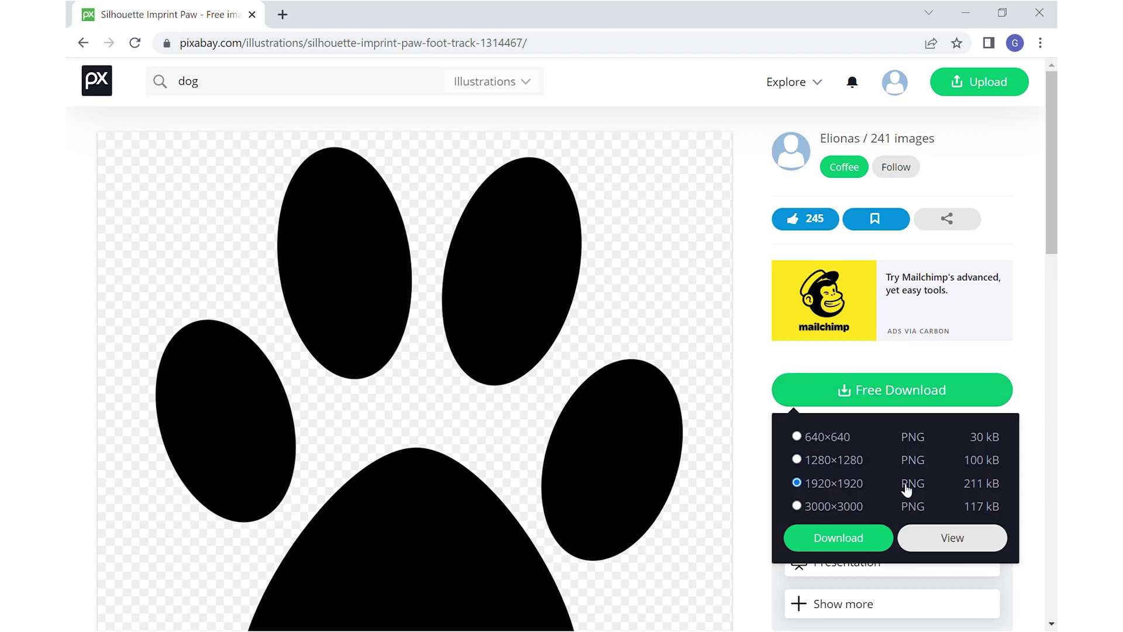
click(846, 539)
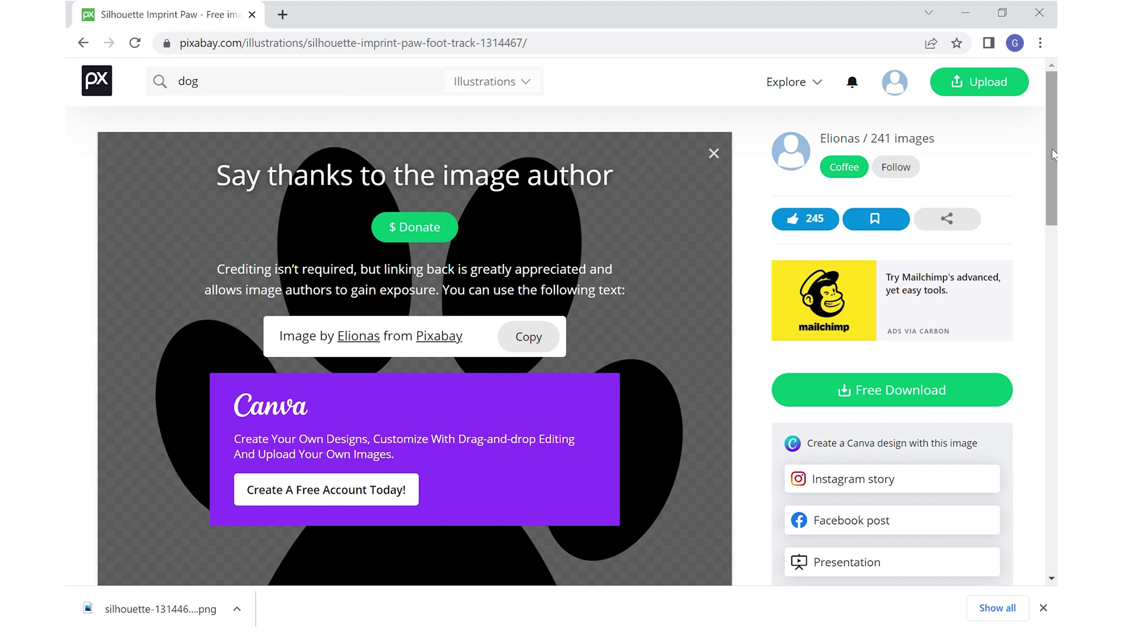
drag(1053, 149, 1049, 265)
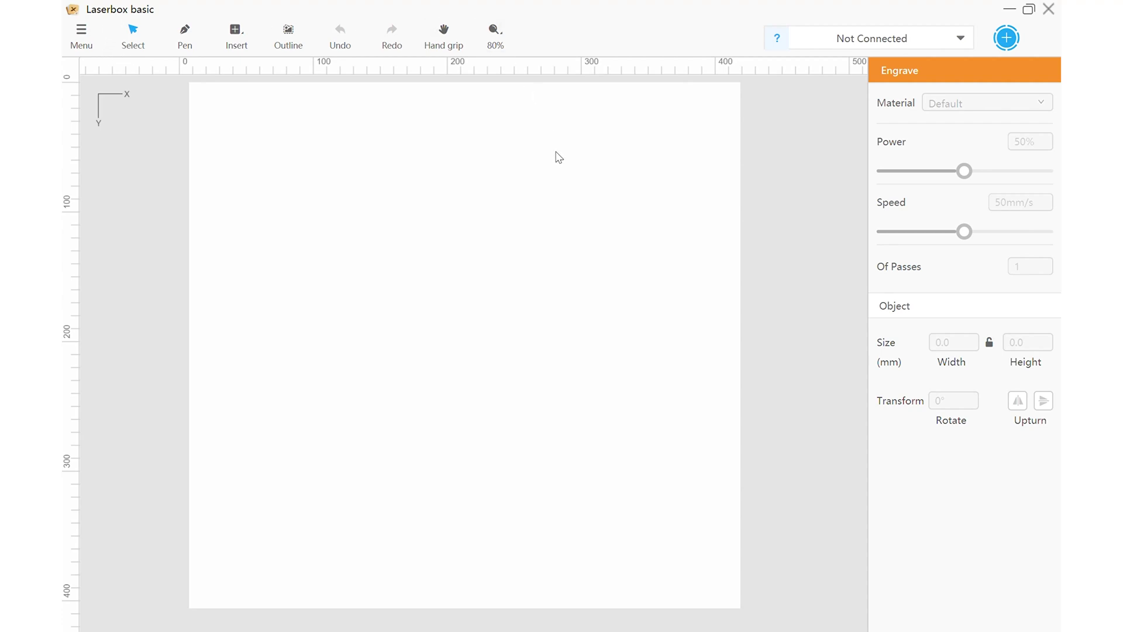
Switch to Laserbox basic, import the downloaded paw print PNG and set its width to 50 mm with proportions locked.
click(82, 39)
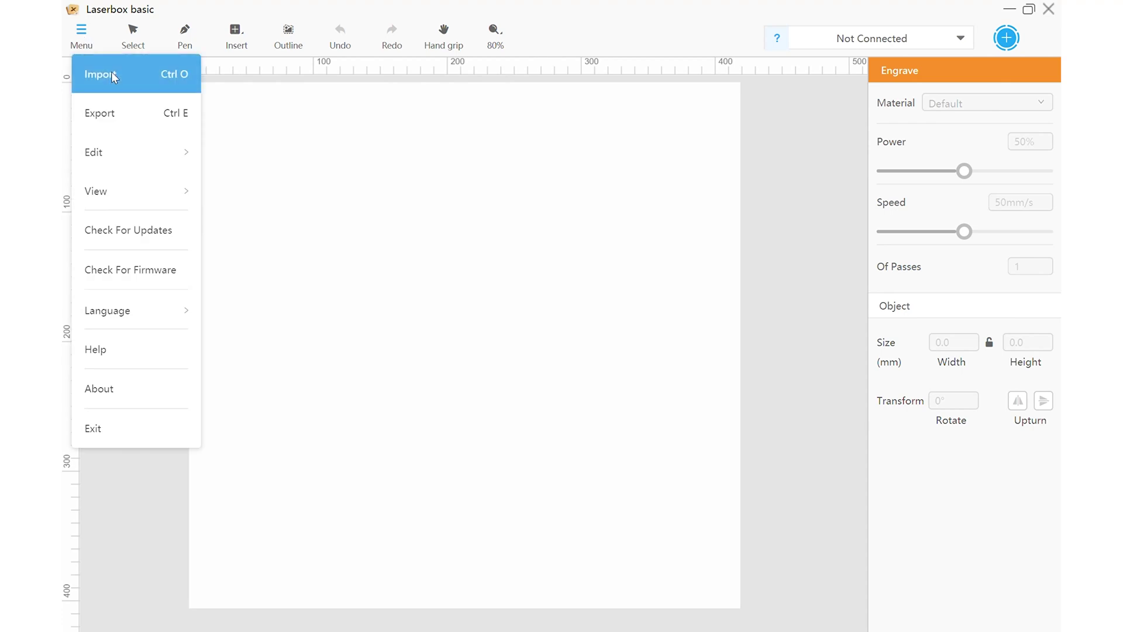
click(113, 76)
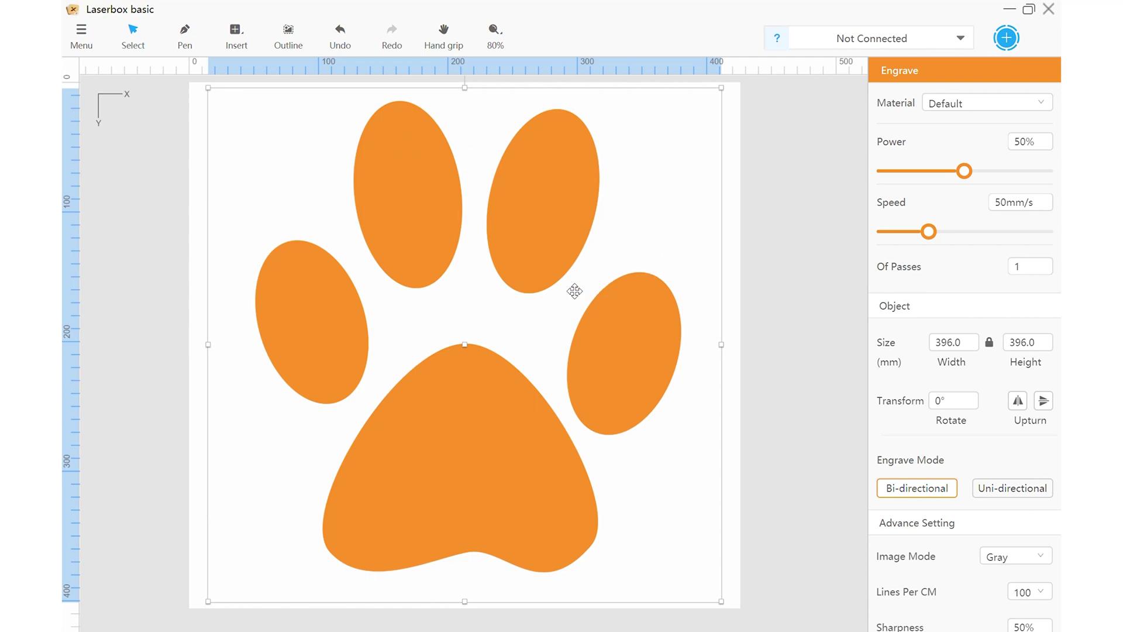
click(949, 347)
double_click(945, 350)
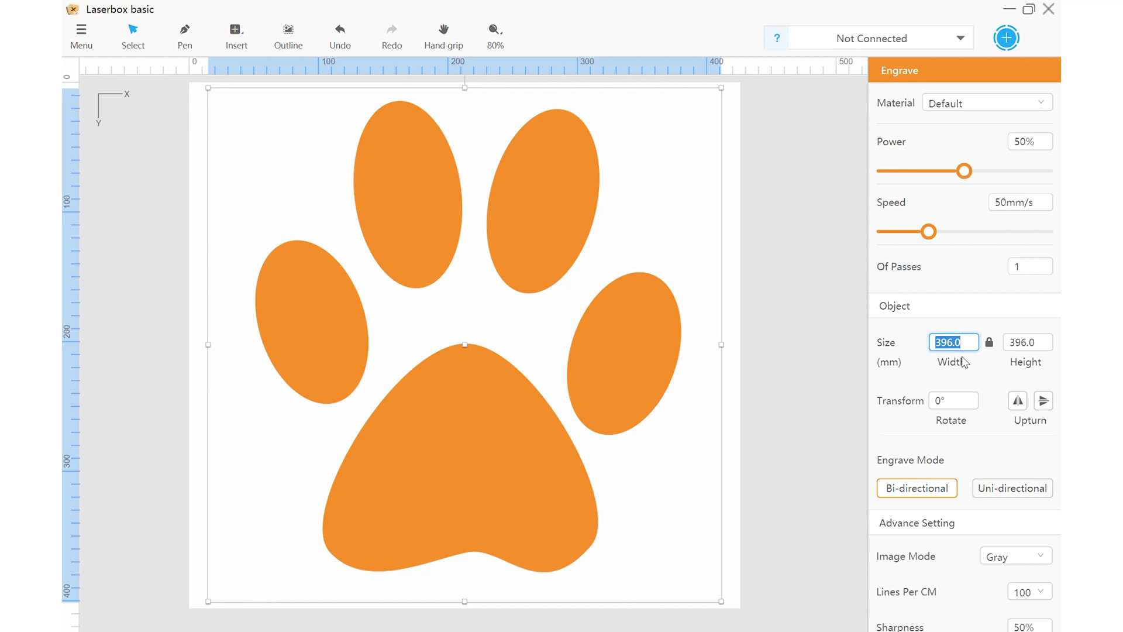
text(50)
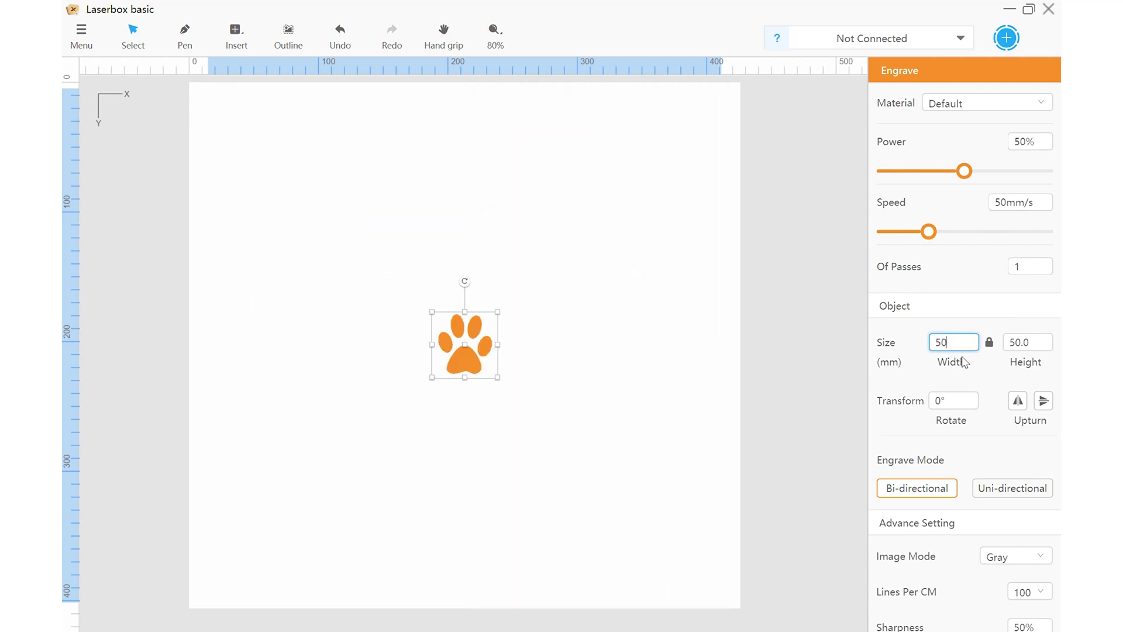
click(551, 359)
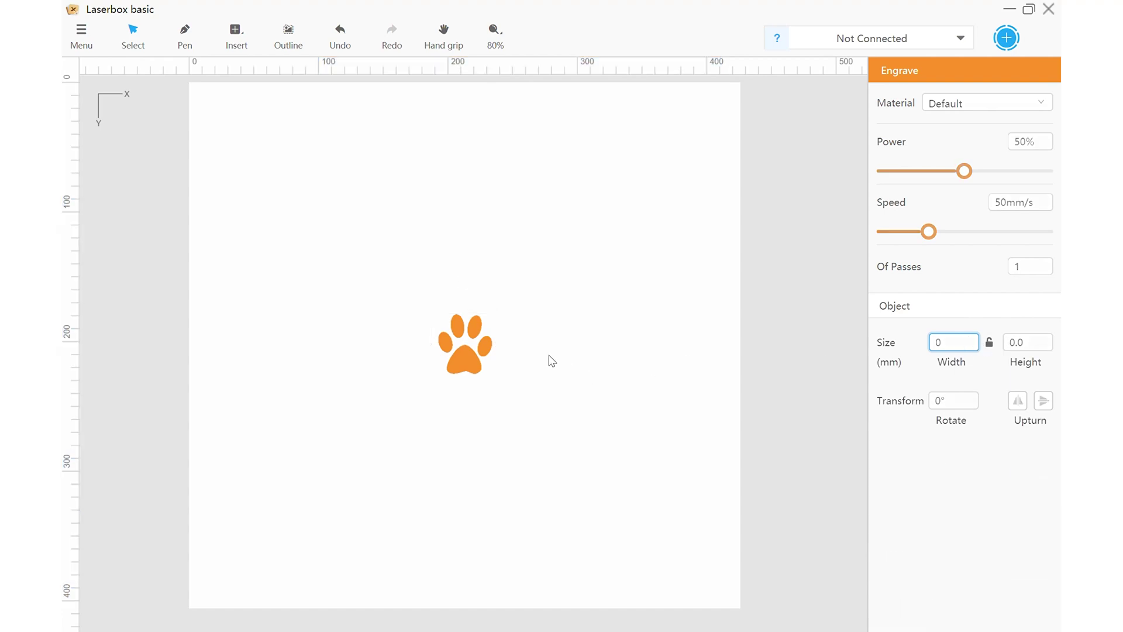
Move the paw print slightly upward on the work area and enter a width of 50 mm for it.
click(492, 354)
drag(468, 319, 477, 270)
double_click(961, 352)
text(50)
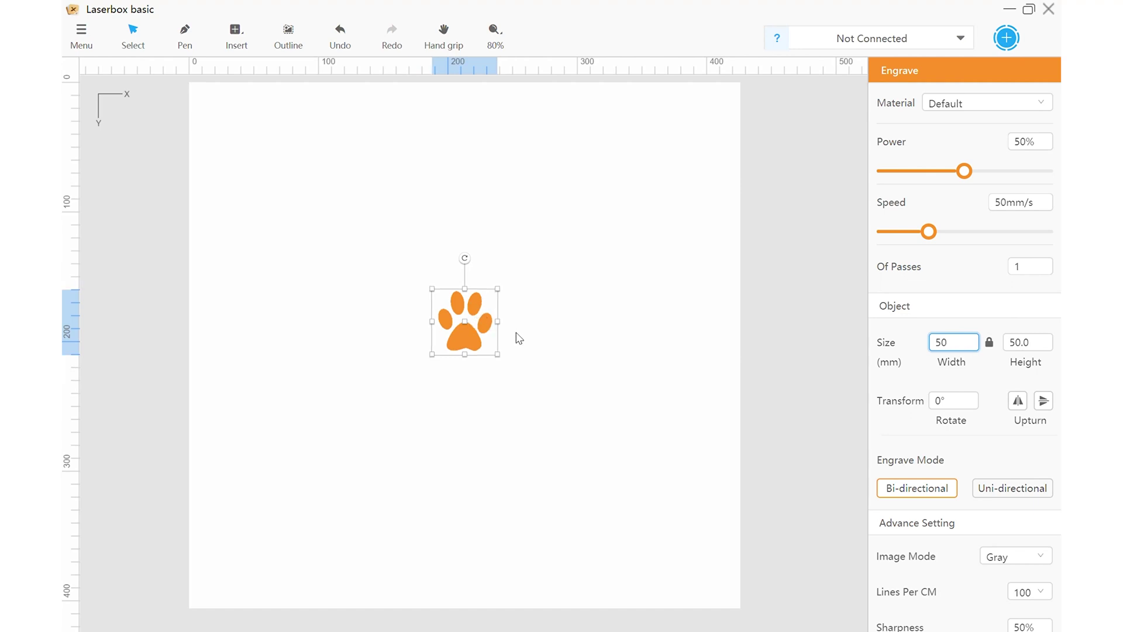
Set the engraving material of the paw print to Basswood.
scroll(475, 321, down, 1)
scroll(475, 320, up, 6)
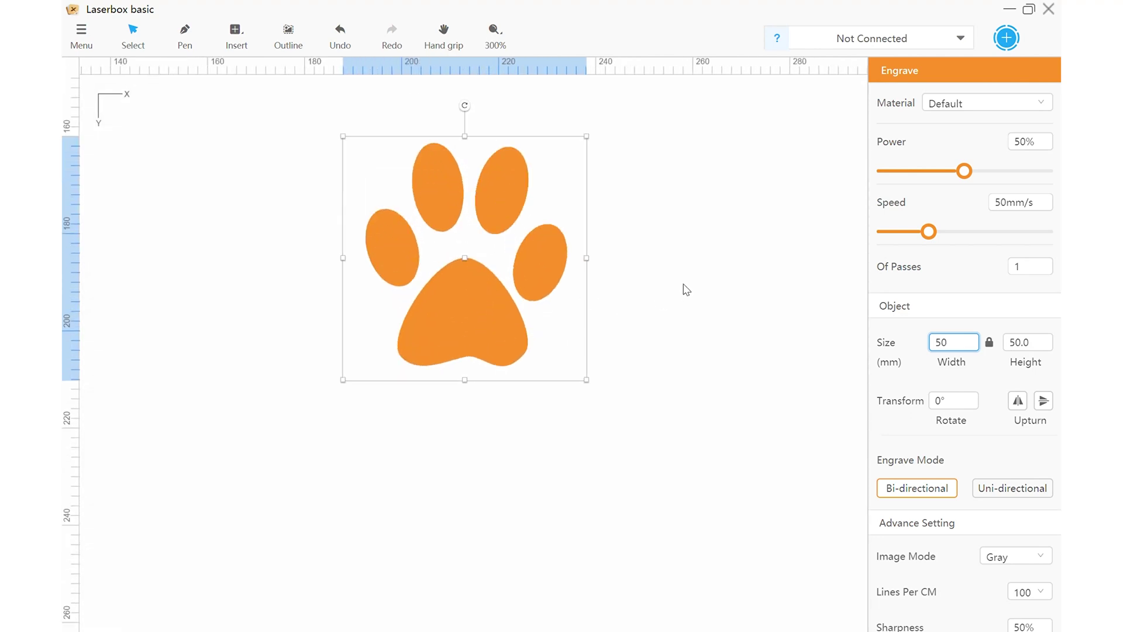
key(space)
drag(693, 269, 689, 330)
click(680, 337)
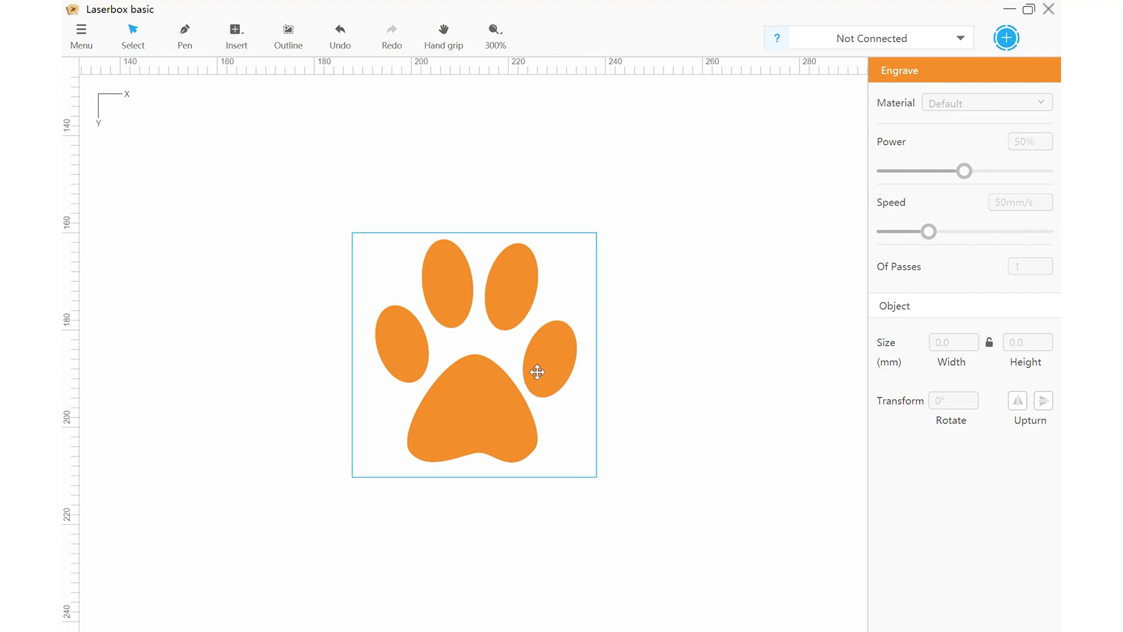
click(513, 413)
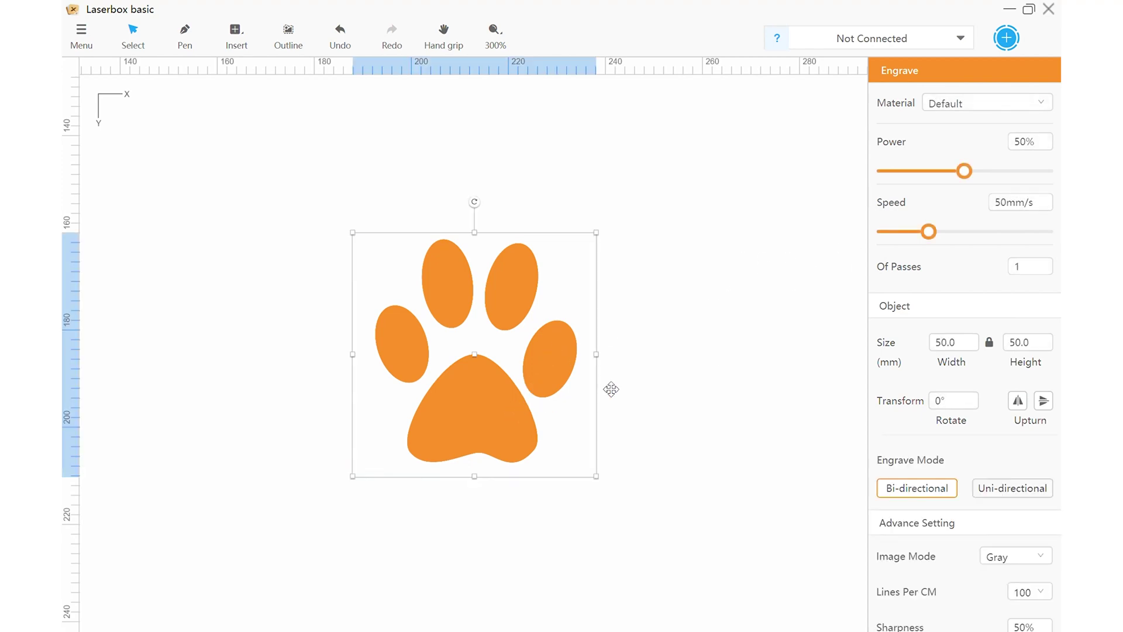
click(1046, 104)
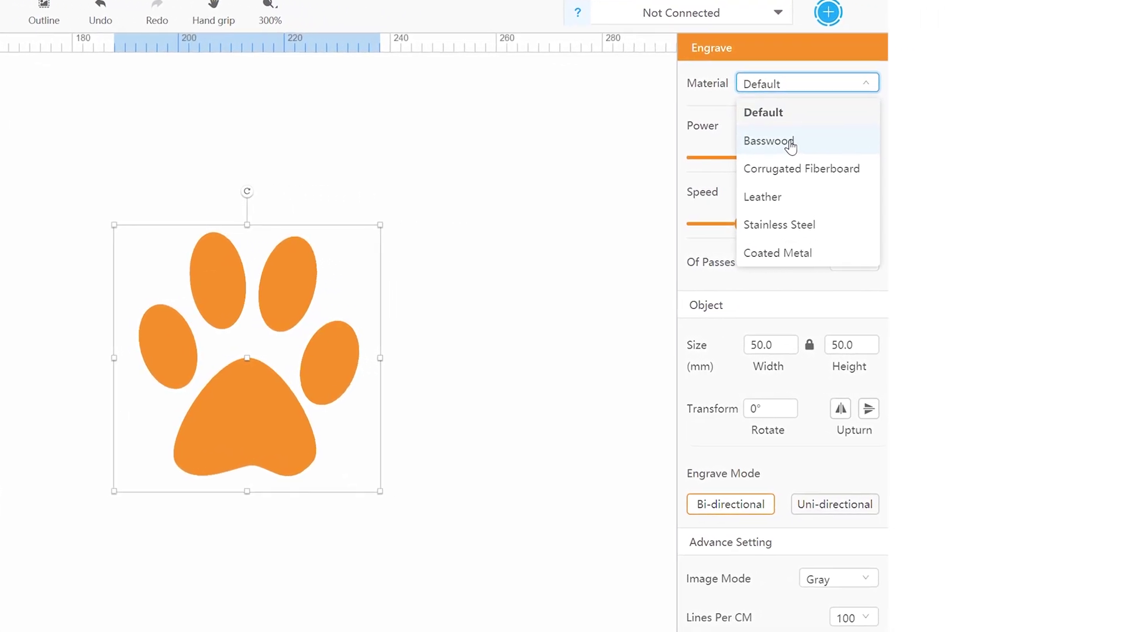
click(612, 130)
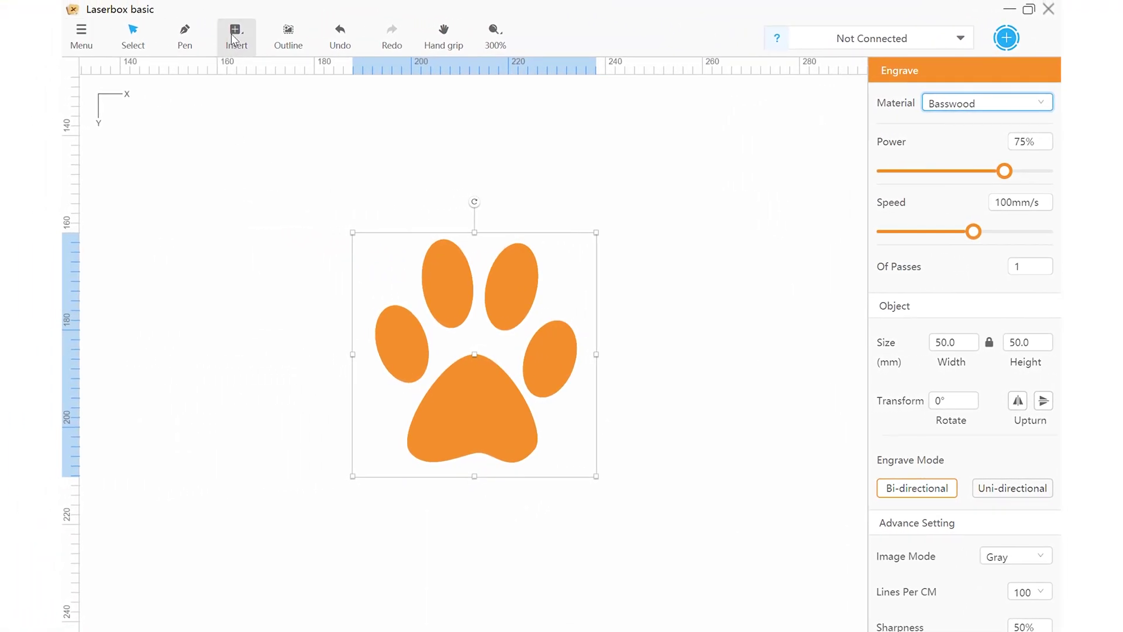
Draw a circle about 61 mm in diameter around the paw print and centre it on the paw.
click(235, 35)
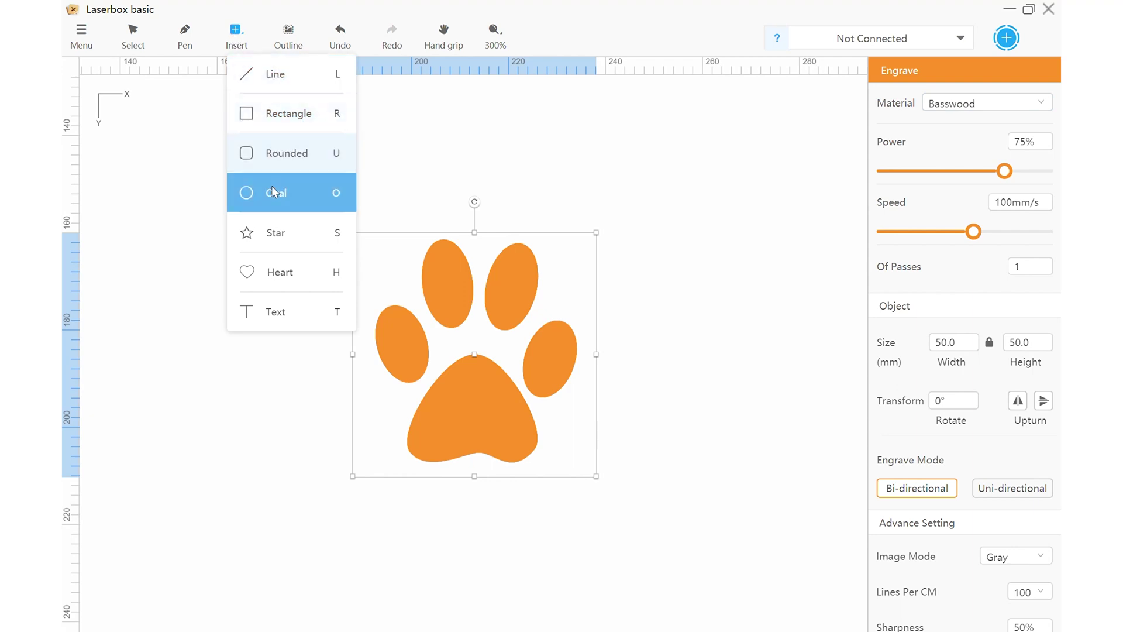
click(289, 193)
drag(336, 211, 633, 518)
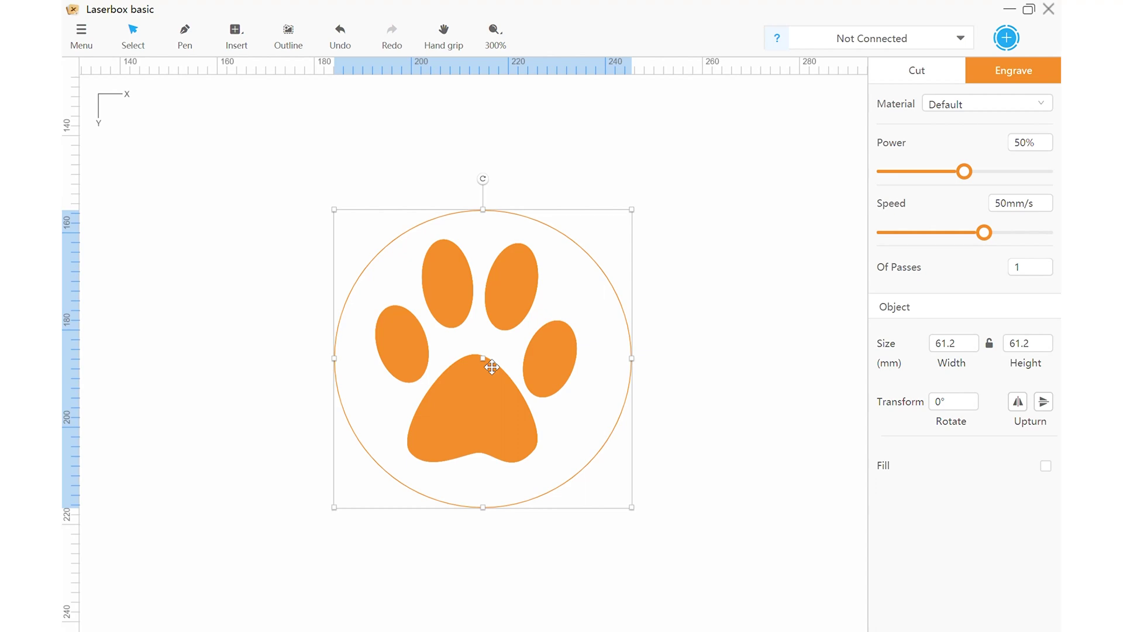
mouse_move(492, 366)
mouse_down()
mouse_move(511, 387)
mouse_move(527, 360)
mouse_move(480, 329)
mouse_move(476, 355)
mouse_move(503, 349)
mouse_move(479, 341)
mouse_move(482, 354)
mouse_up()
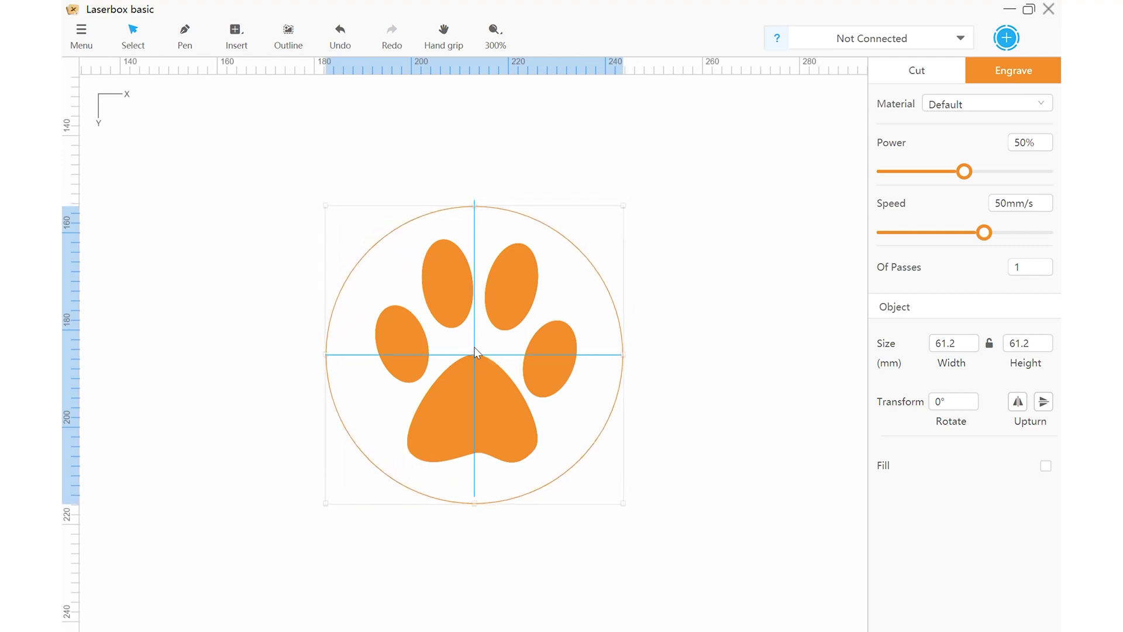
drag(477, 351, 477, 352)
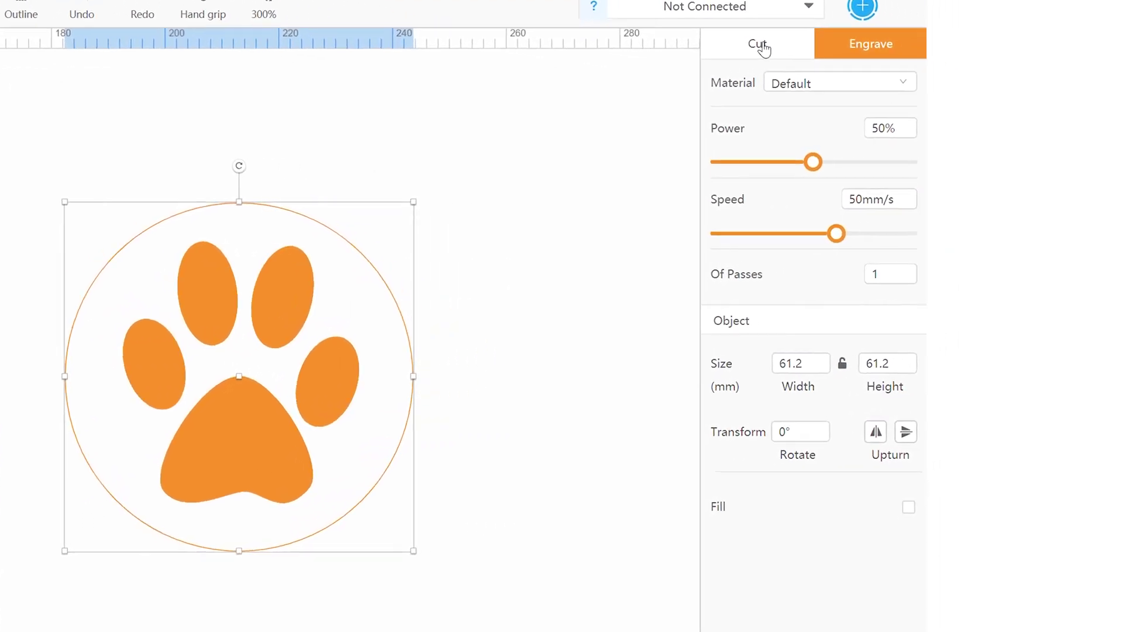
Change the circle from engraving to cutting and set its cut material to Basswood.
click(762, 46)
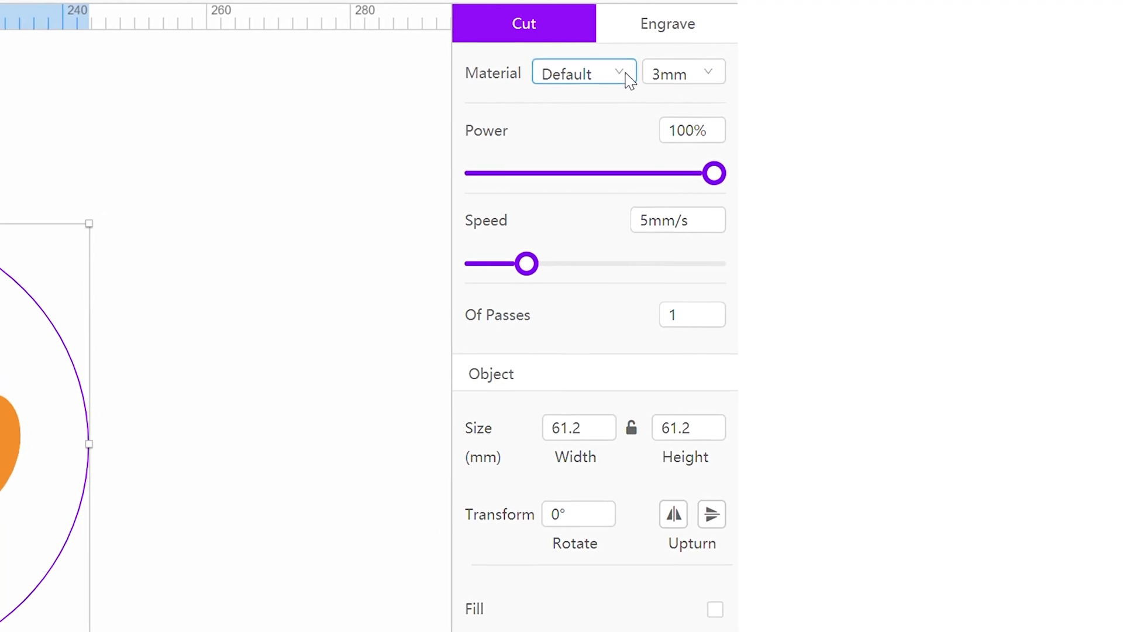
click(624, 75)
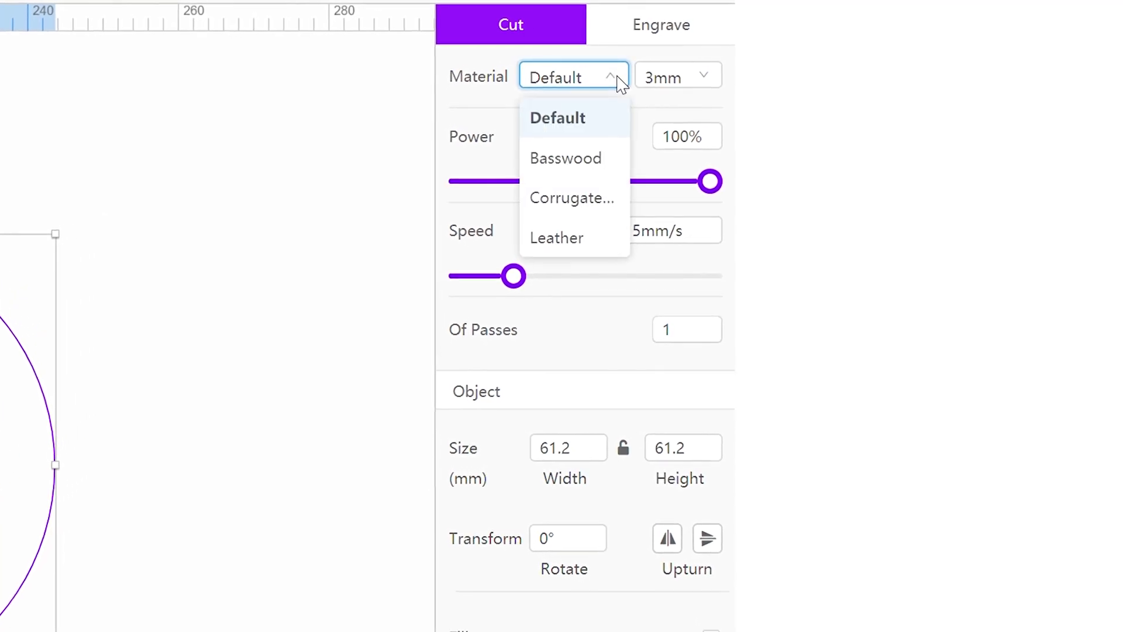
click(573, 172)
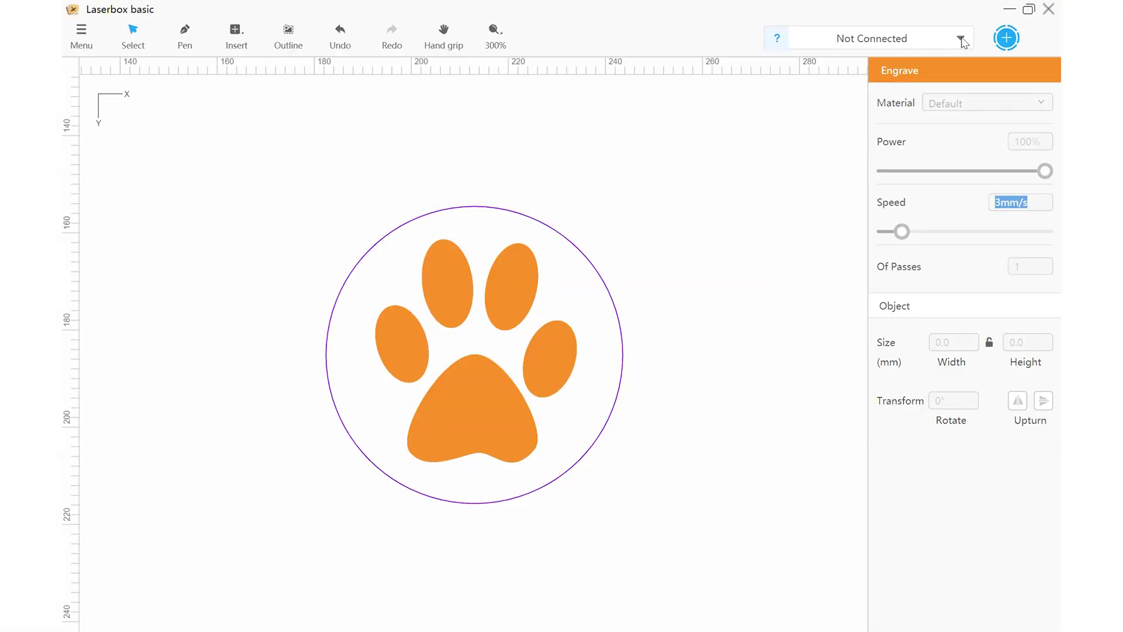
Connect to the LaserBox (COM4) device through its serial port.
click(961, 39)
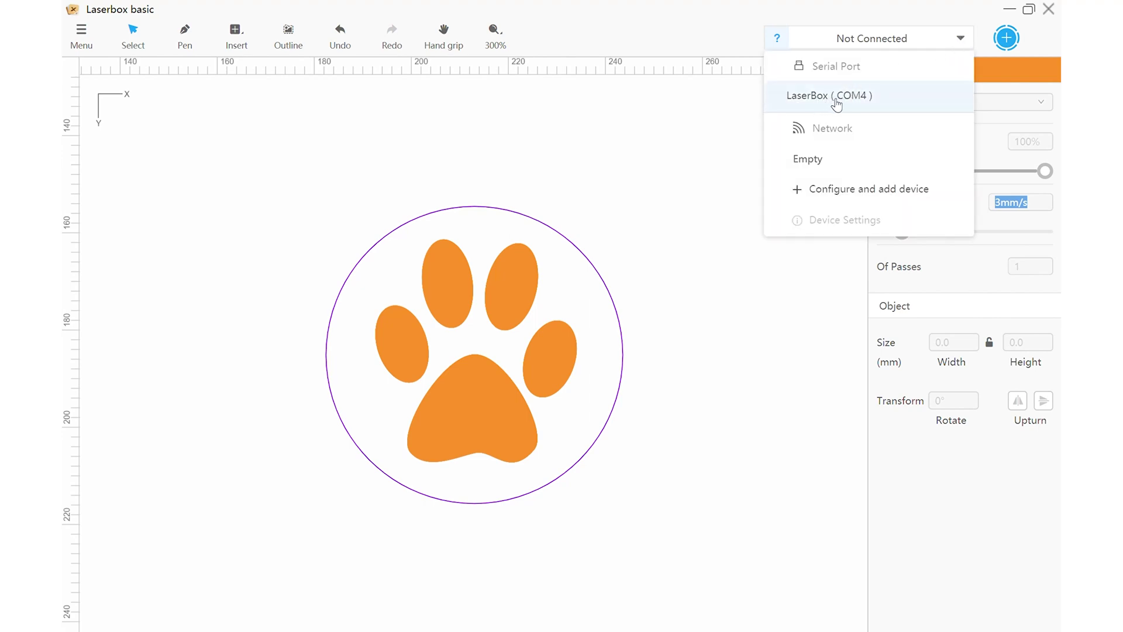
click(858, 100)
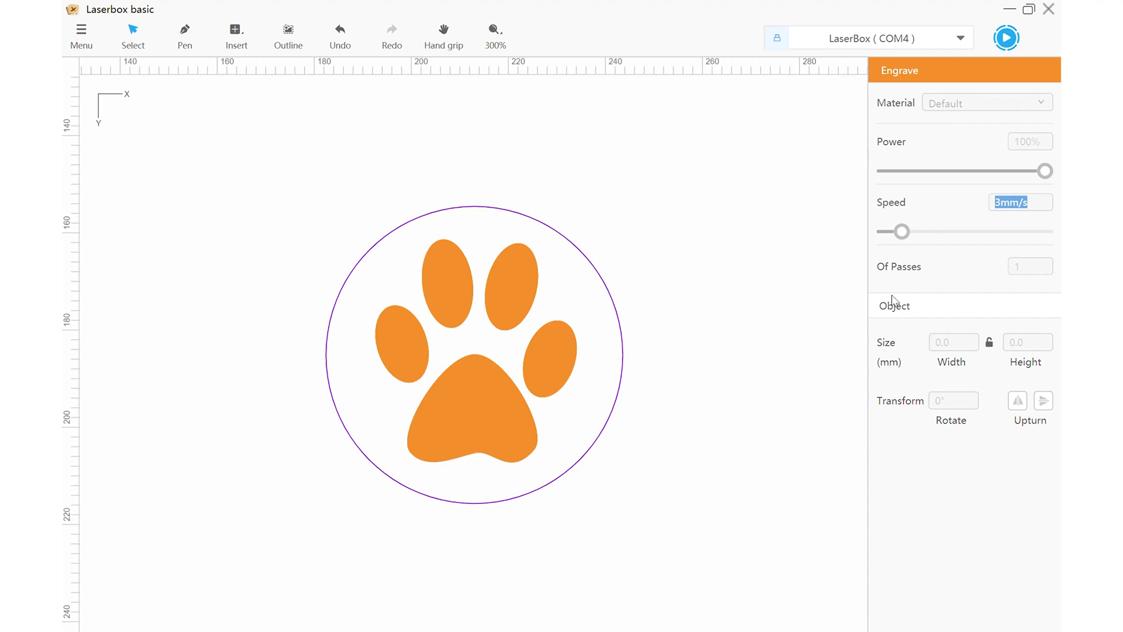